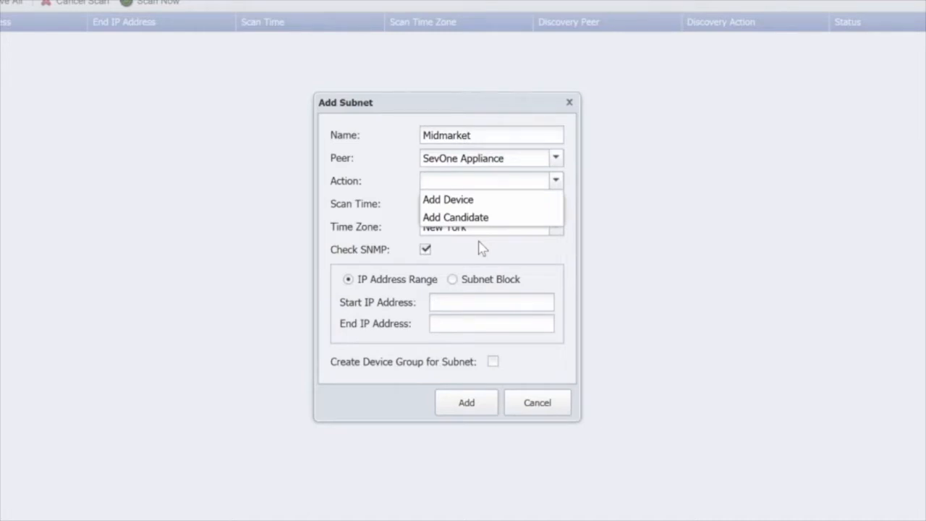
Set the Midmarket subnet's discovery action to Add Candidate
left_click(483, 249)
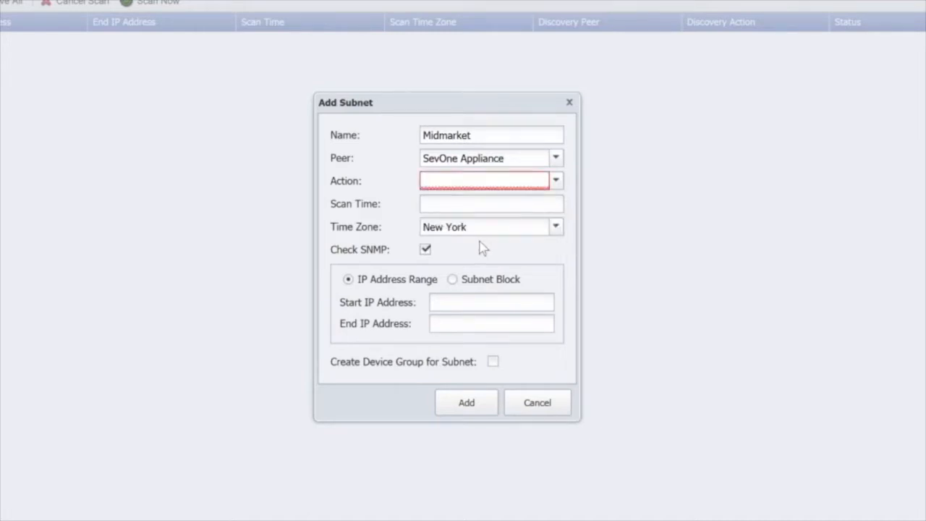
left_click(555, 181)
left_click(528, 215)
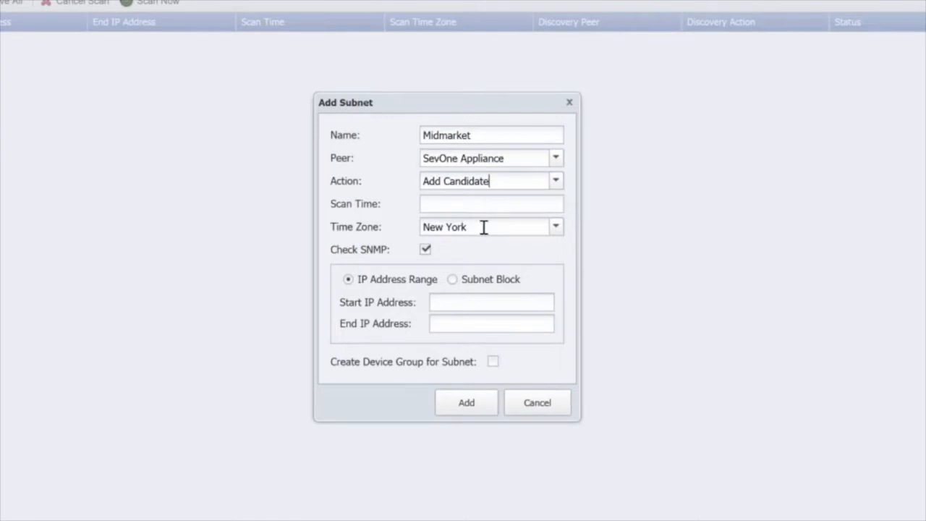
Add a scan time for the subnet covering all weekdays, Monday to Friday, starting at 12:15 AM
left_click(494, 205)
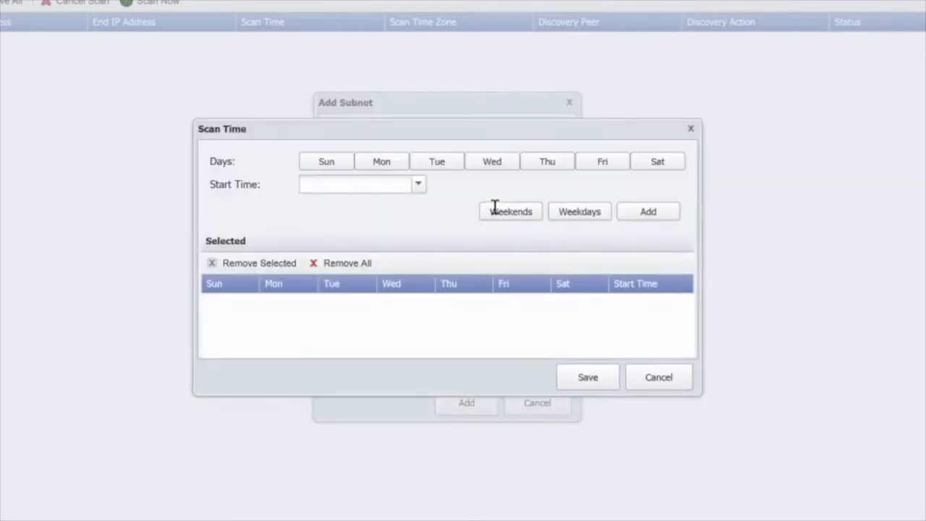
left_click(602, 210)
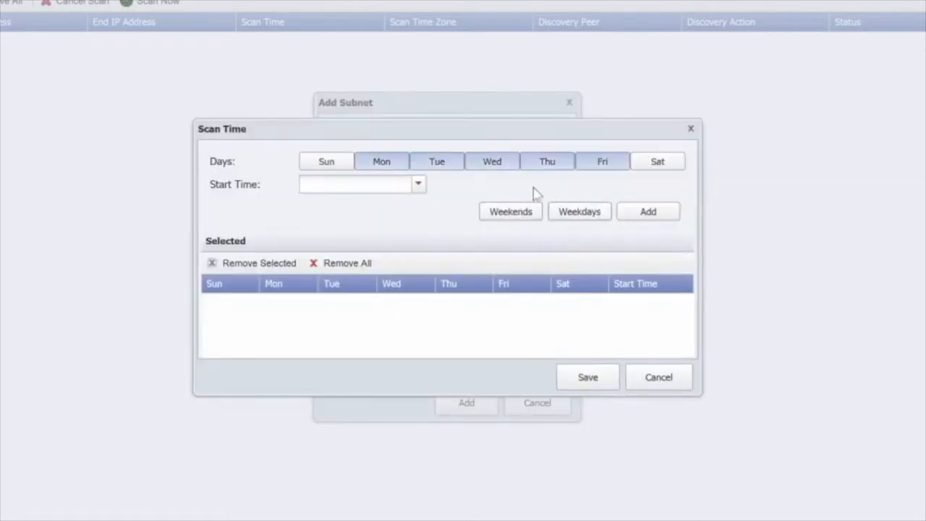
left_click(419, 185)
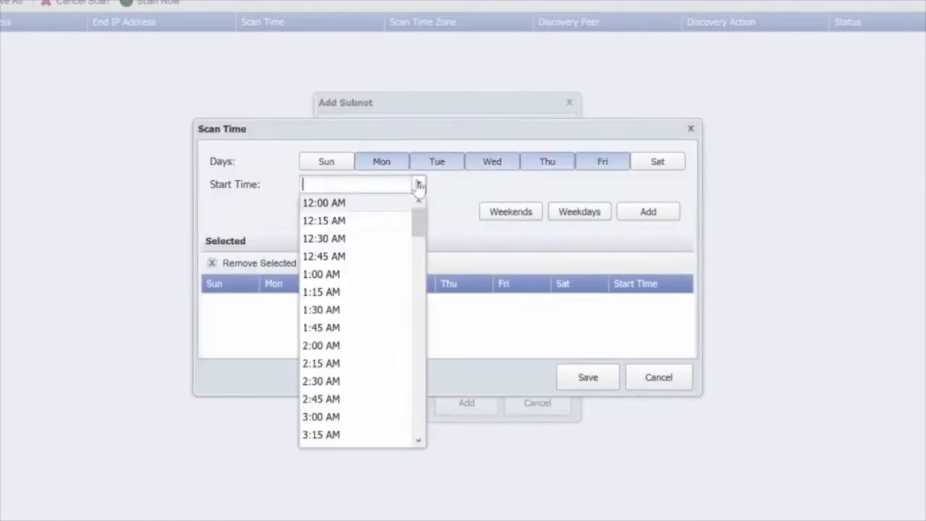
left_click(370, 210)
left_click(419, 186)
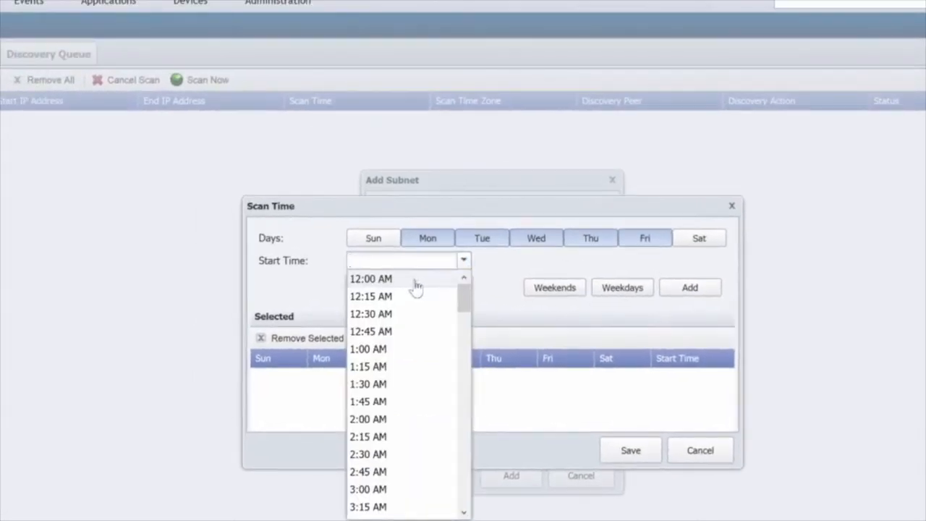
left_click(387, 284)
left_click(466, 262)
left_click(403, 300)
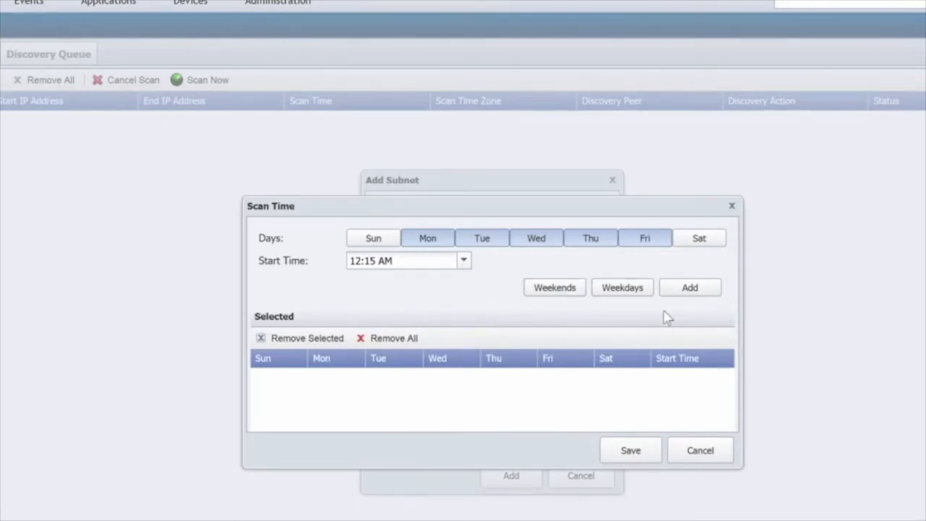
left_click(684, 296)
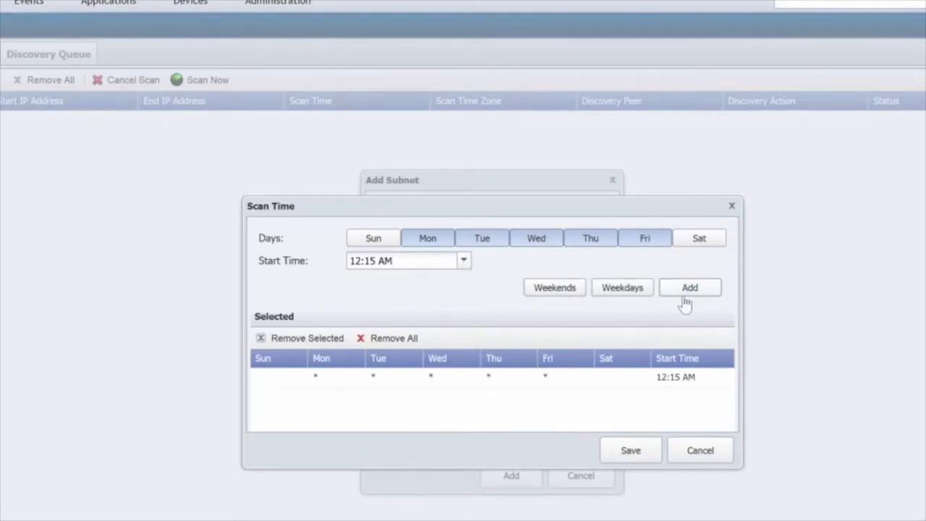
Add a second scan time for the weekend days, Saturday and Sunday, starting at 1:00 AM
left_click(616, 288)
left_click(583, 288)
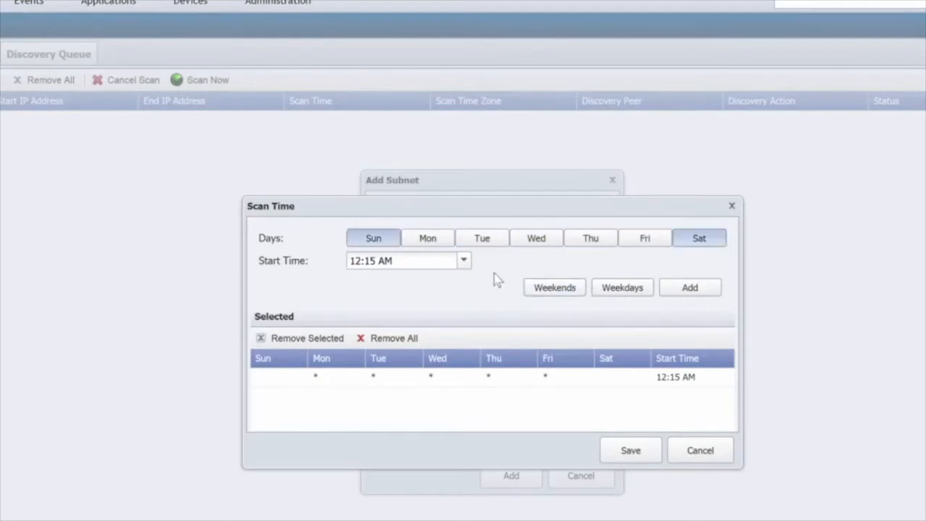
left_click(463, 260)
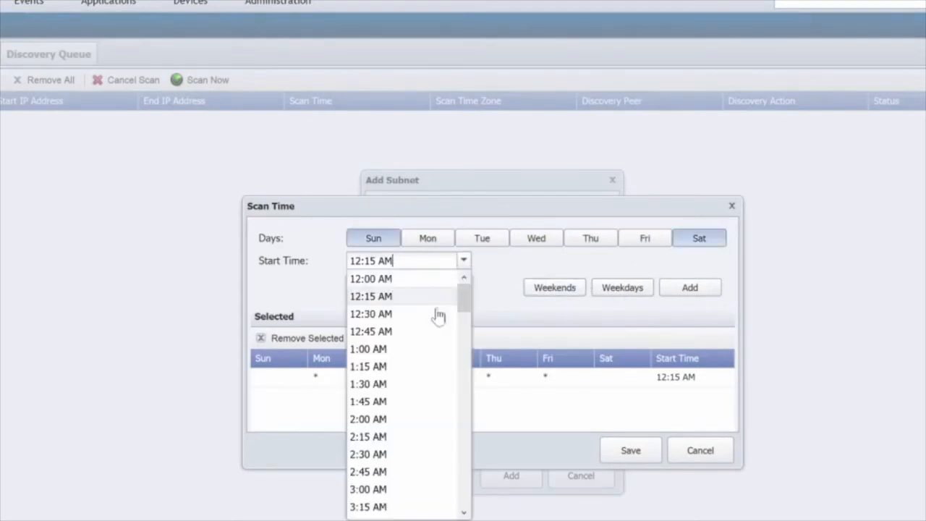
left_click(387, 350)
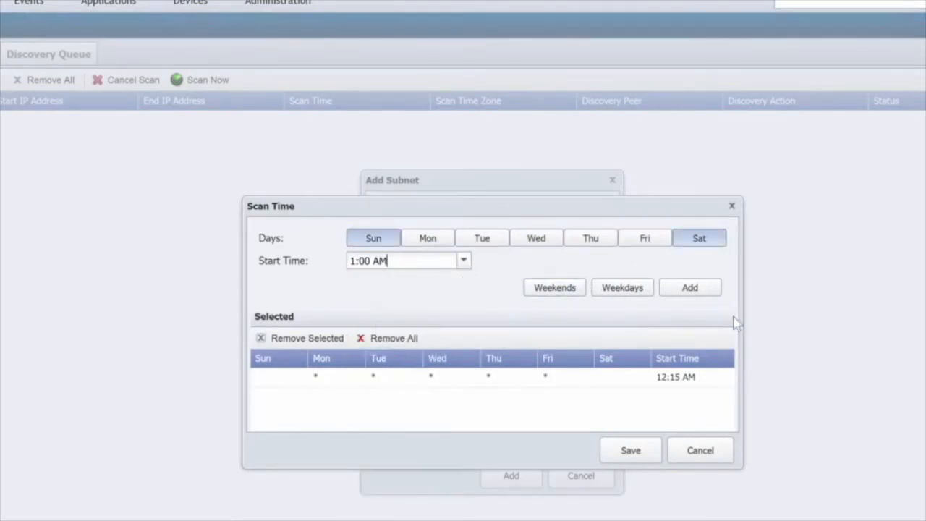
left_click(688, 287)
left_click(480, 241)
left_click(534, 240)
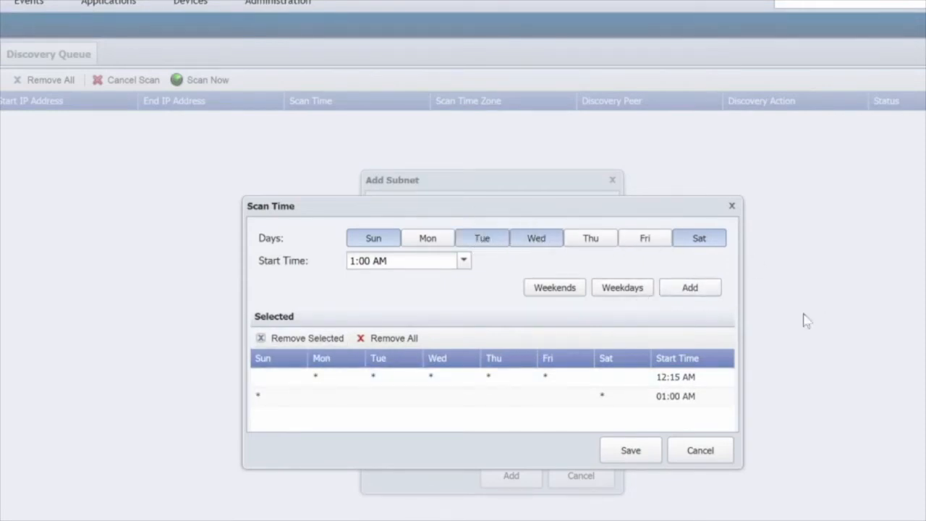
left_click(489, 244)
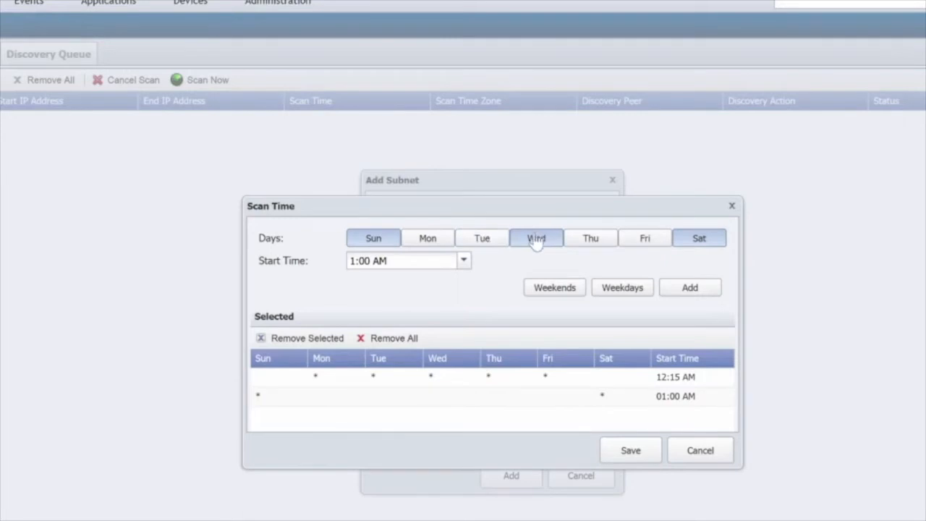
left_click(535, 244)
Save the scan schedule and turn off the SNMP check for the subnet
left_click(641, 455)
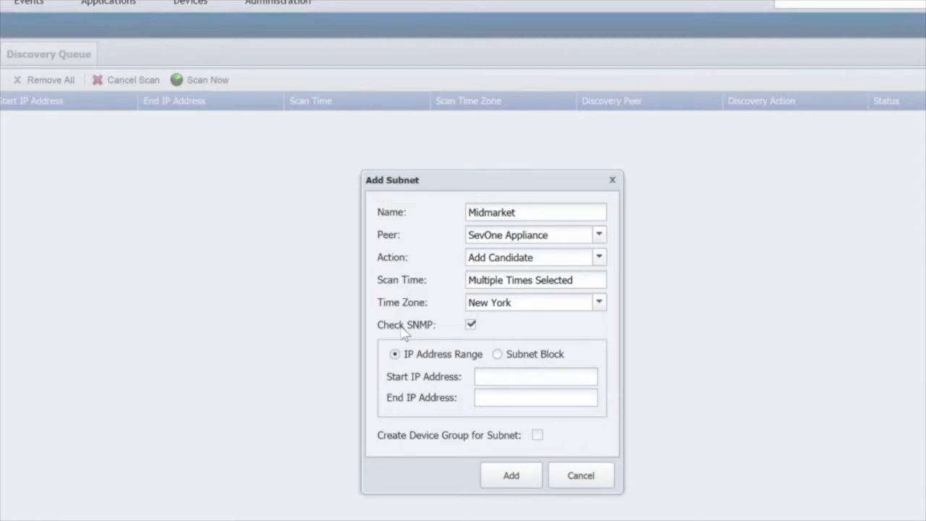
left_click(470, 325)
Set the subnet's IP address range from 192.168.55.0 to 192.168.55.255 and add the subnet
left_click(519, 370)
type("19.")
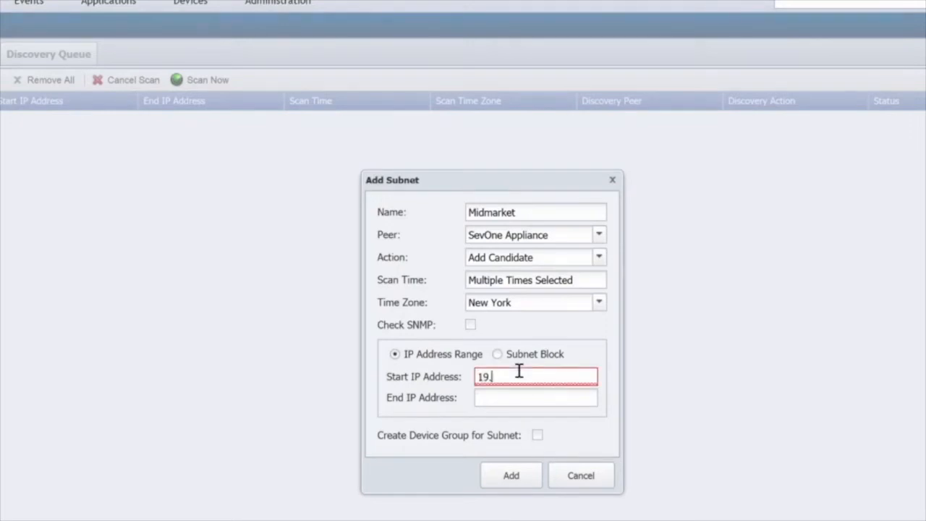
type("2.168.55.0")
key("Tab")
type("192.168.")
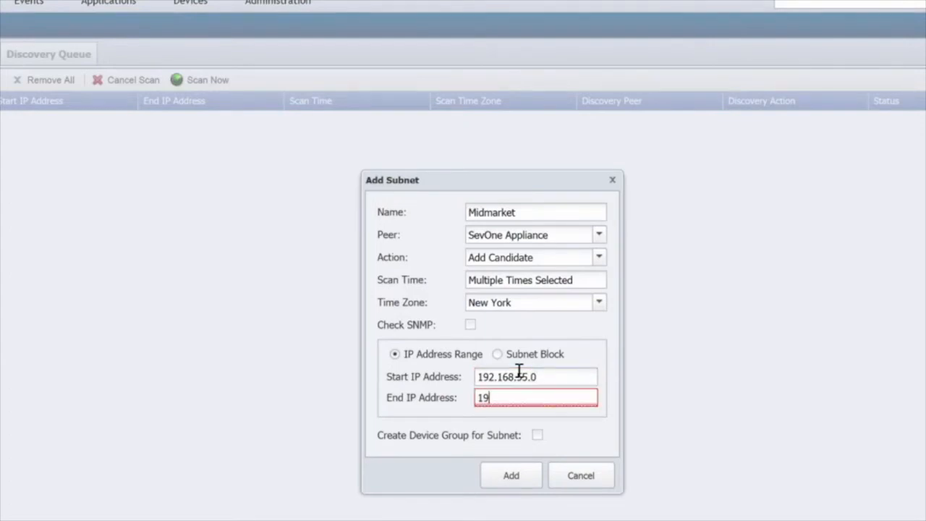
type("55.255")
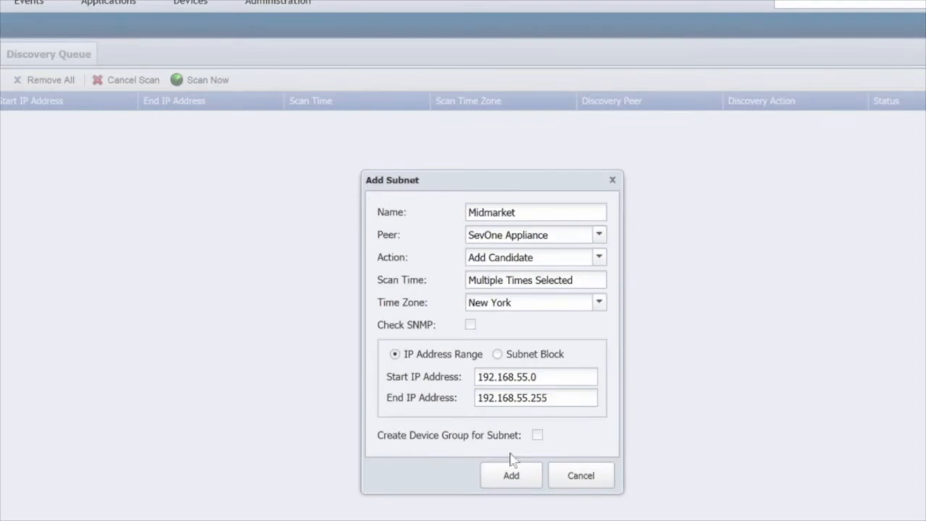
left_click(511, 476)
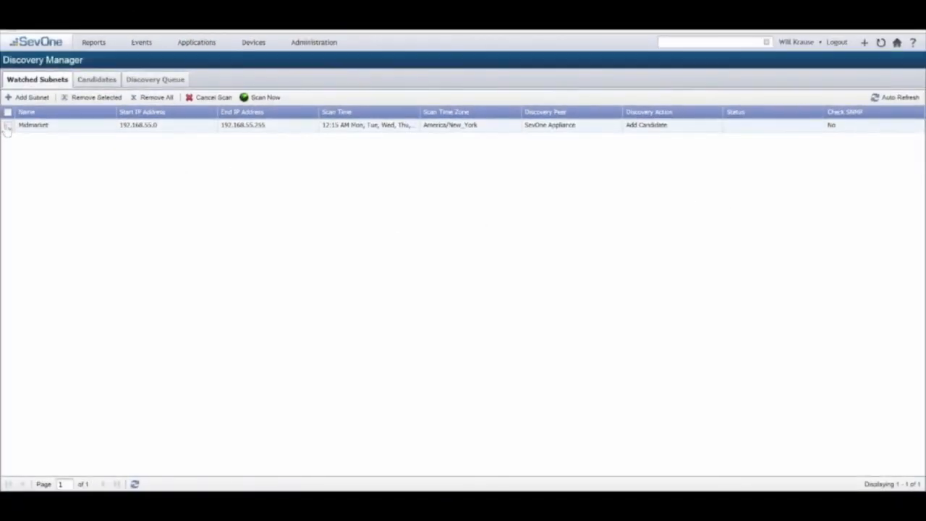
Start an immediate scan of the Midmarket subnet and use auto refresh to monitor its progress
left_click(8, 125)
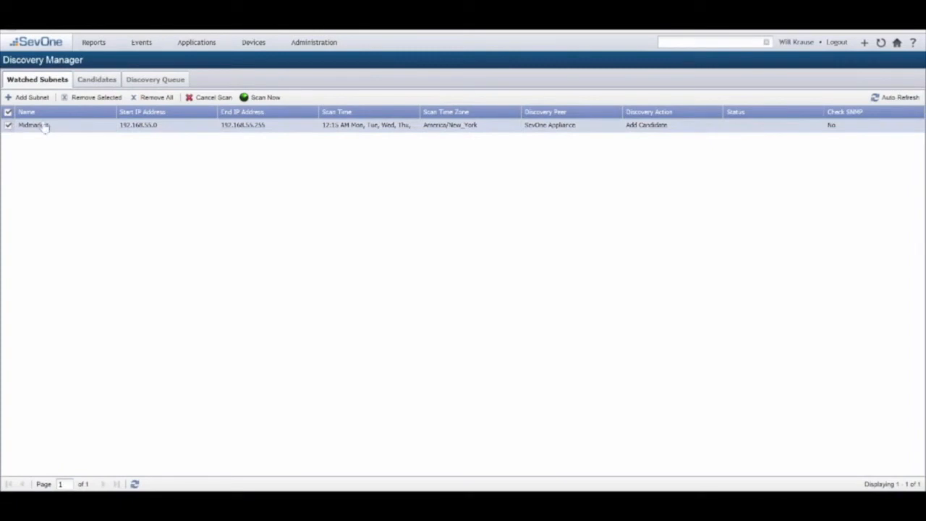
left_click(259, 99)
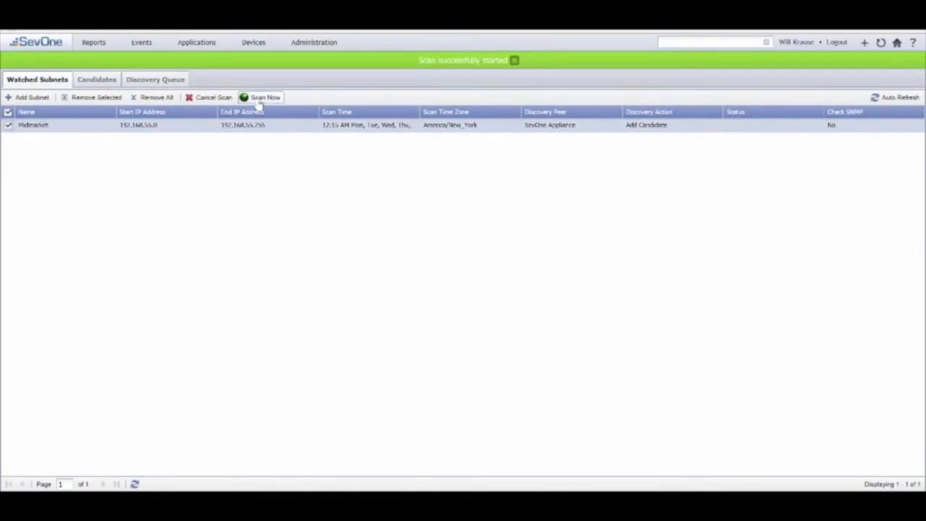
left_click(891, 98)
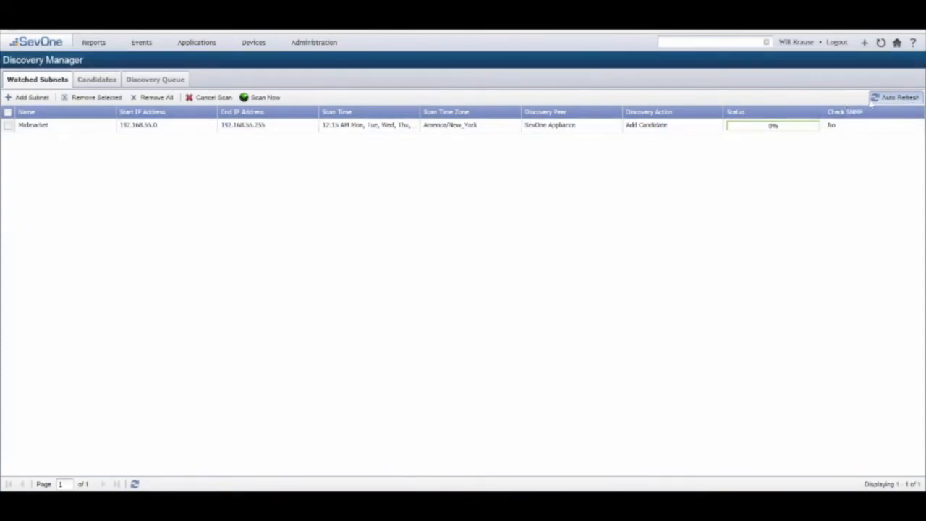
left_click(897, 102)
In the discovery candidates list, show the already added and blocked devices, and hide the added ones again
left_click(99, 82)
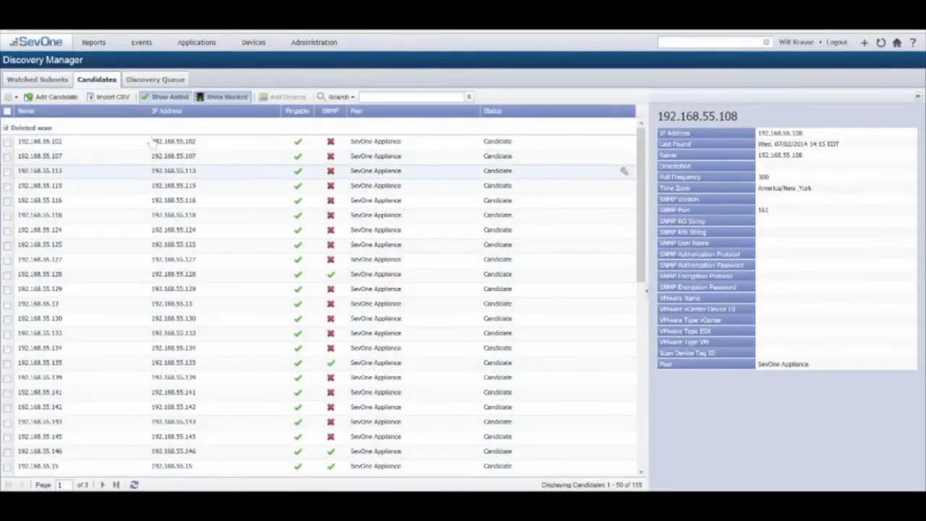
left_click(160, 97)
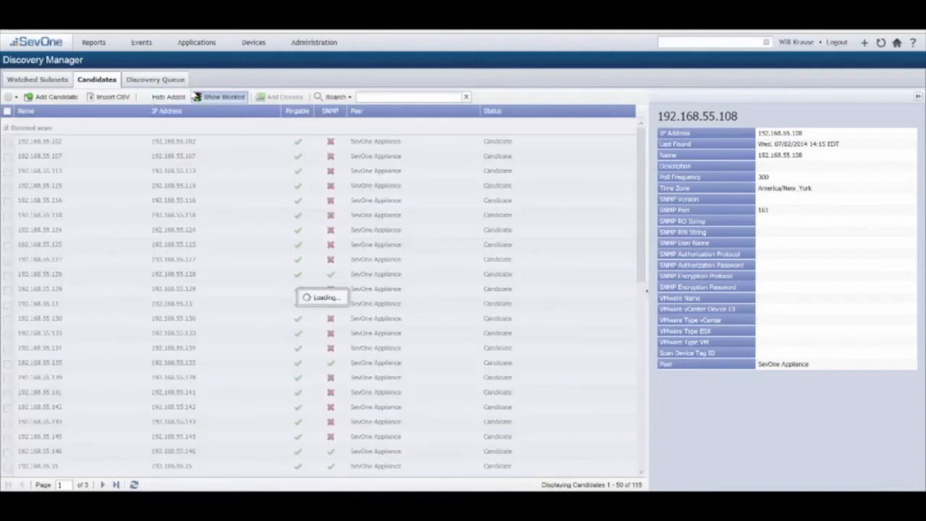
left_click(222, 99)
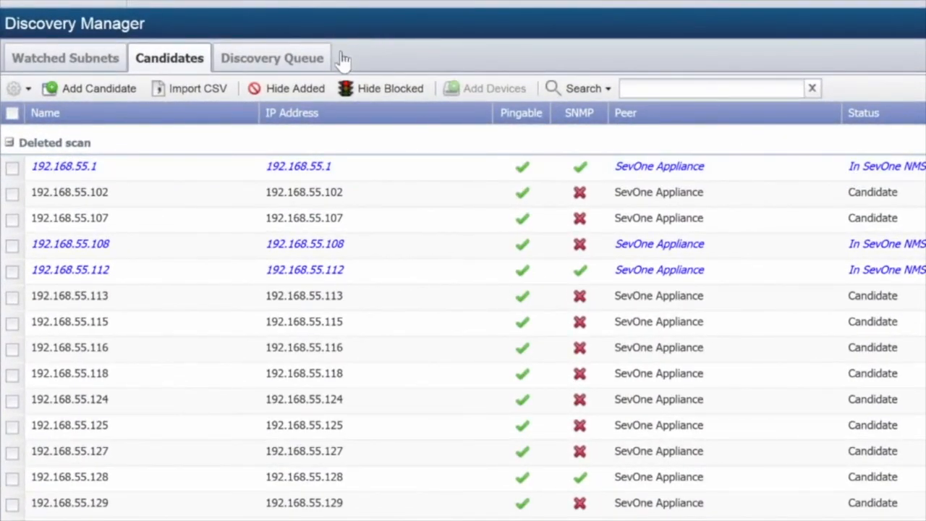
left_click(277, 95)
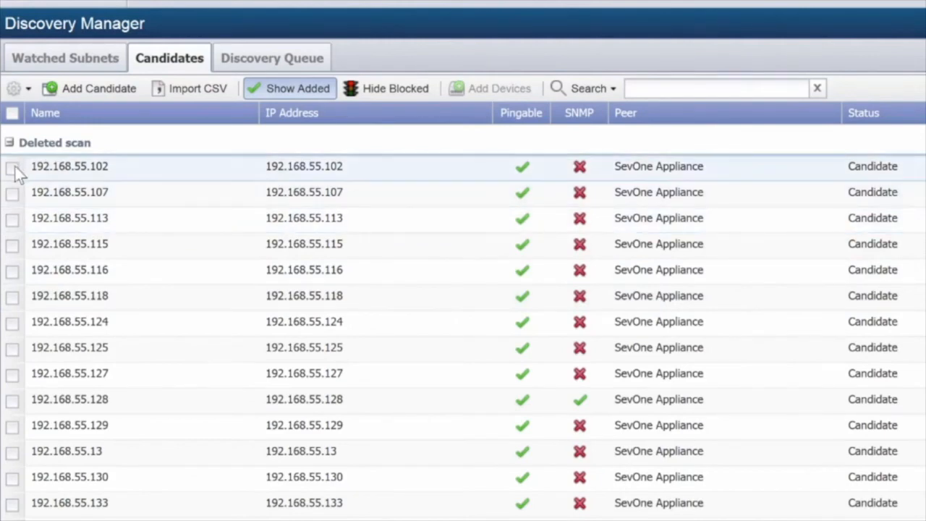
Check which actions are available for candidates 192.168.55.102 and 192.168.55.107, leaving both unselected
left_click(12, 169)
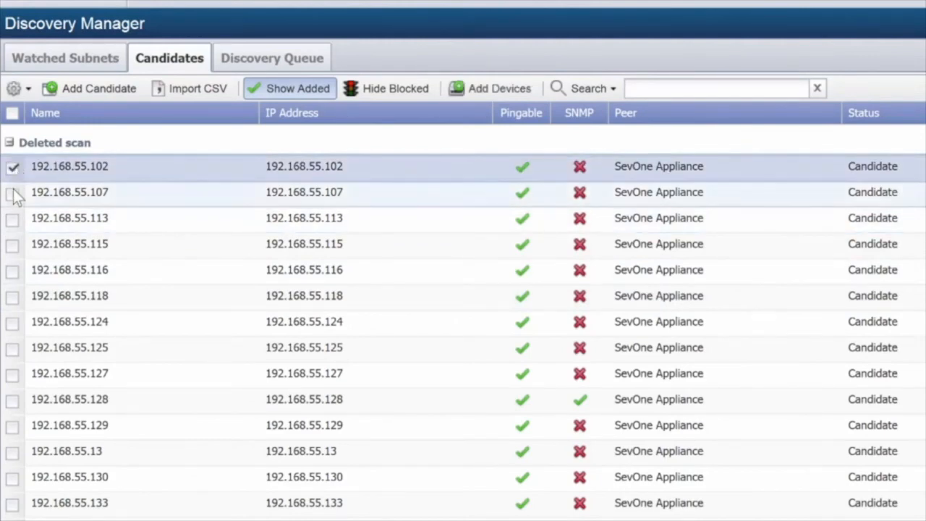
left_click(12, 193)
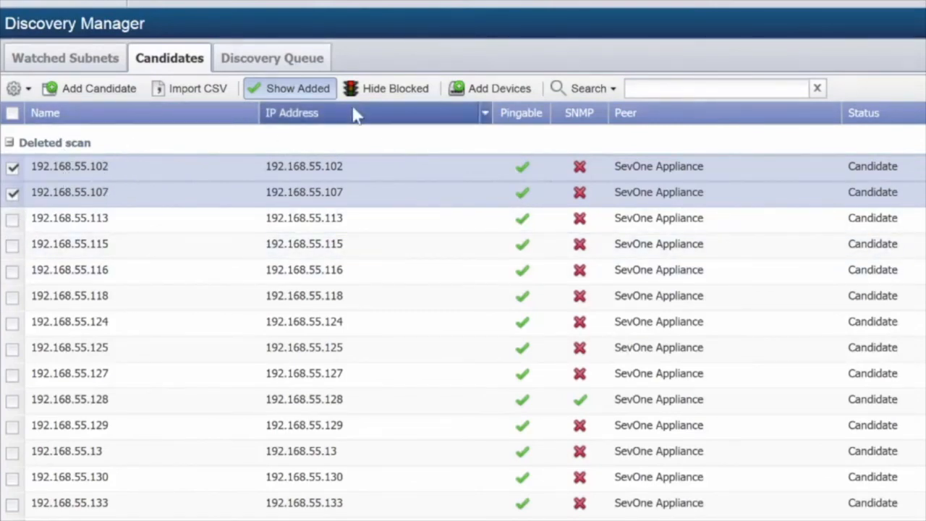
left_click(26, 90)
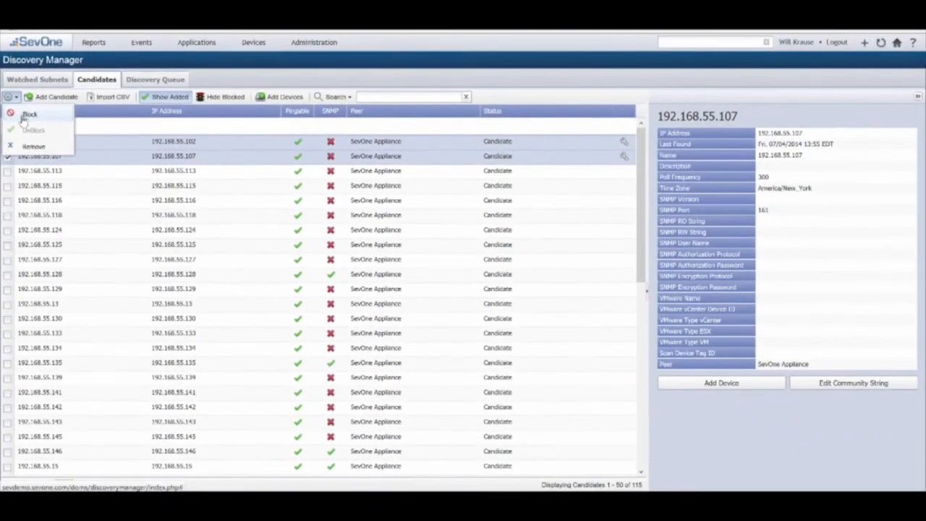
left_click(260, 80)
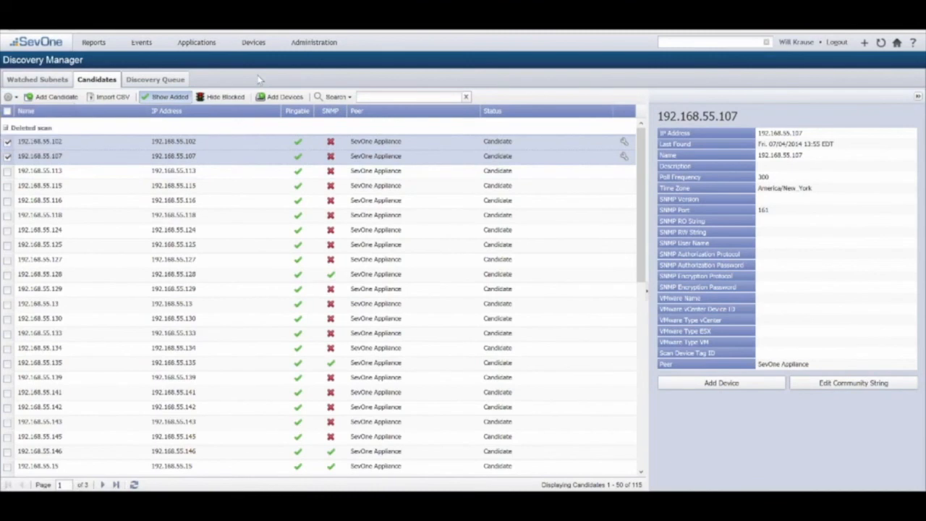
left_click(7, 142)
left_click(7, 156)
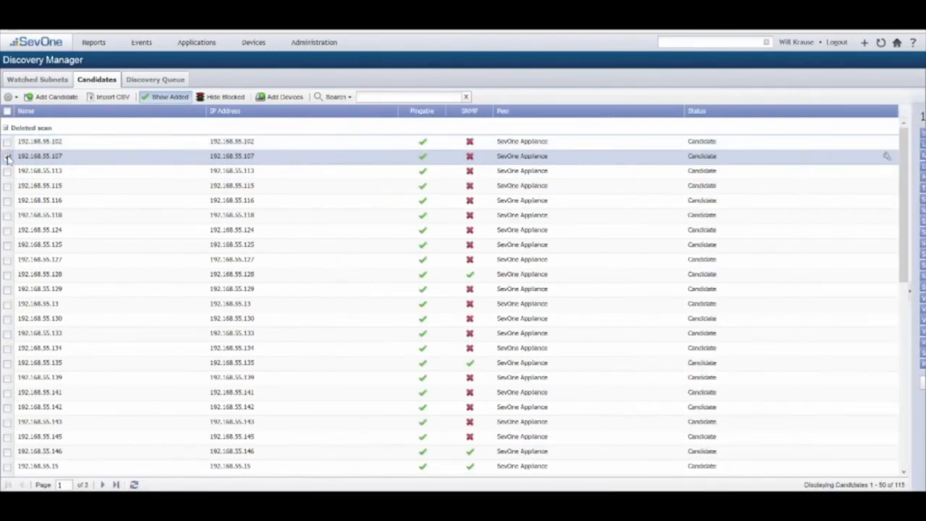
Hide the blocked devices and select all the candidates listed on the current page
left_click(222, 97)
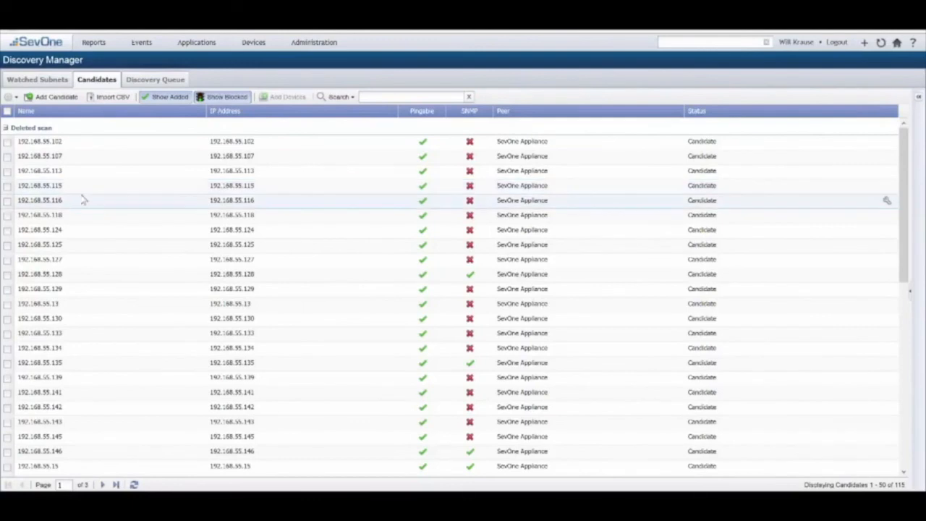
left_click(8, 170)
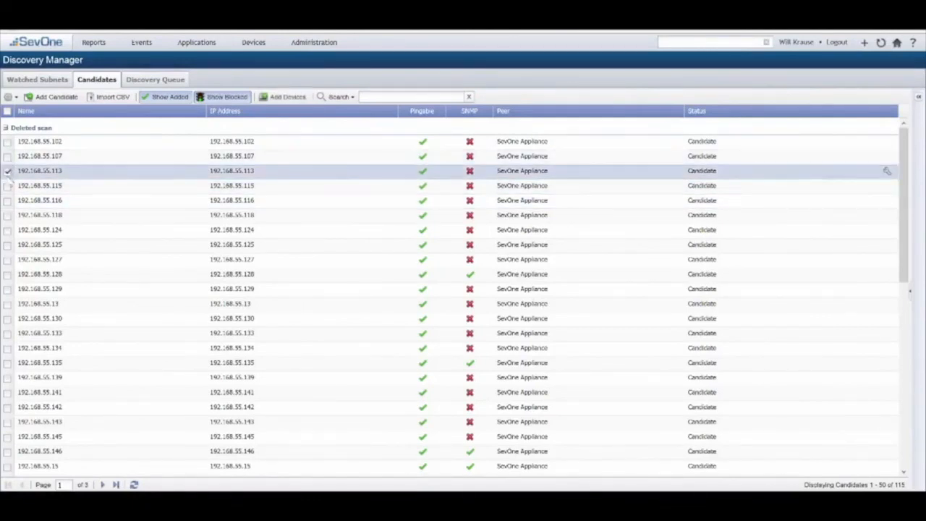
left_click(7, 185)
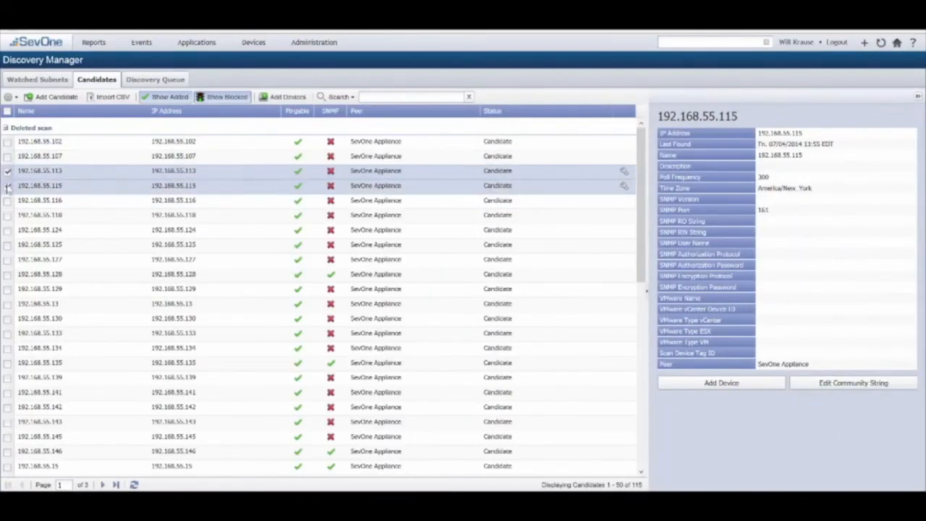
left_click(8, 112)
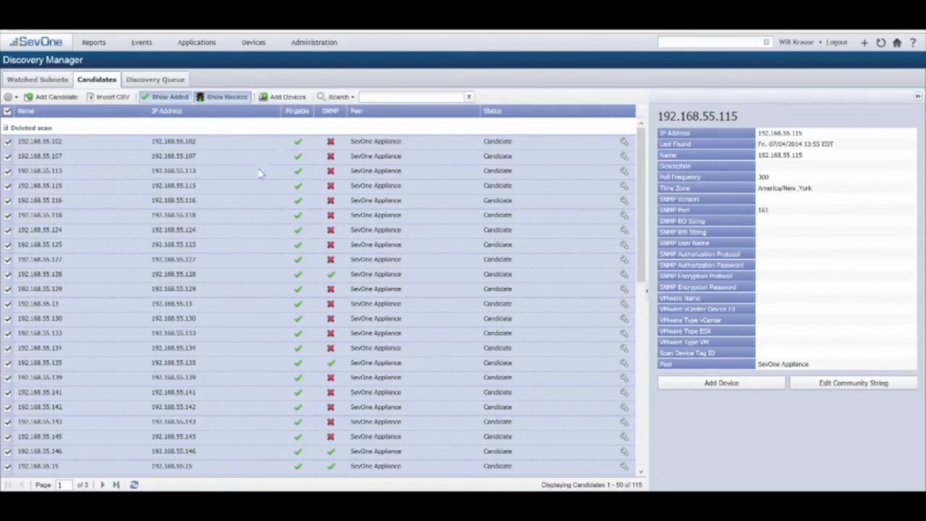
Open the discovery queue and turn on its automatic refresh
left_click(149, 82)
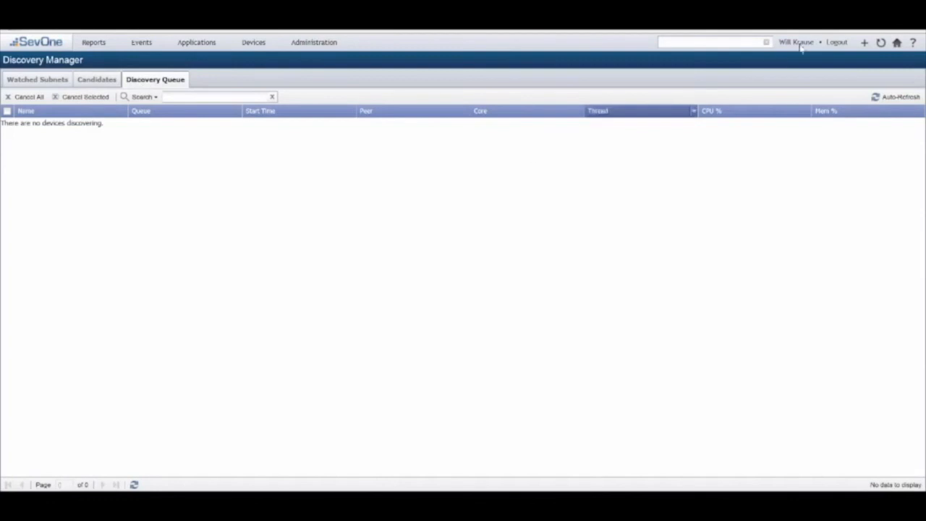
left_click(884, 99)
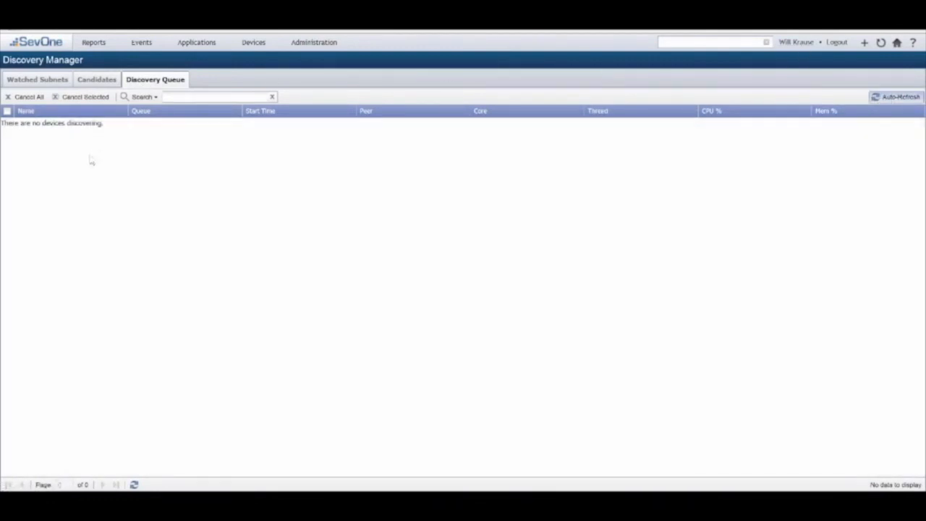